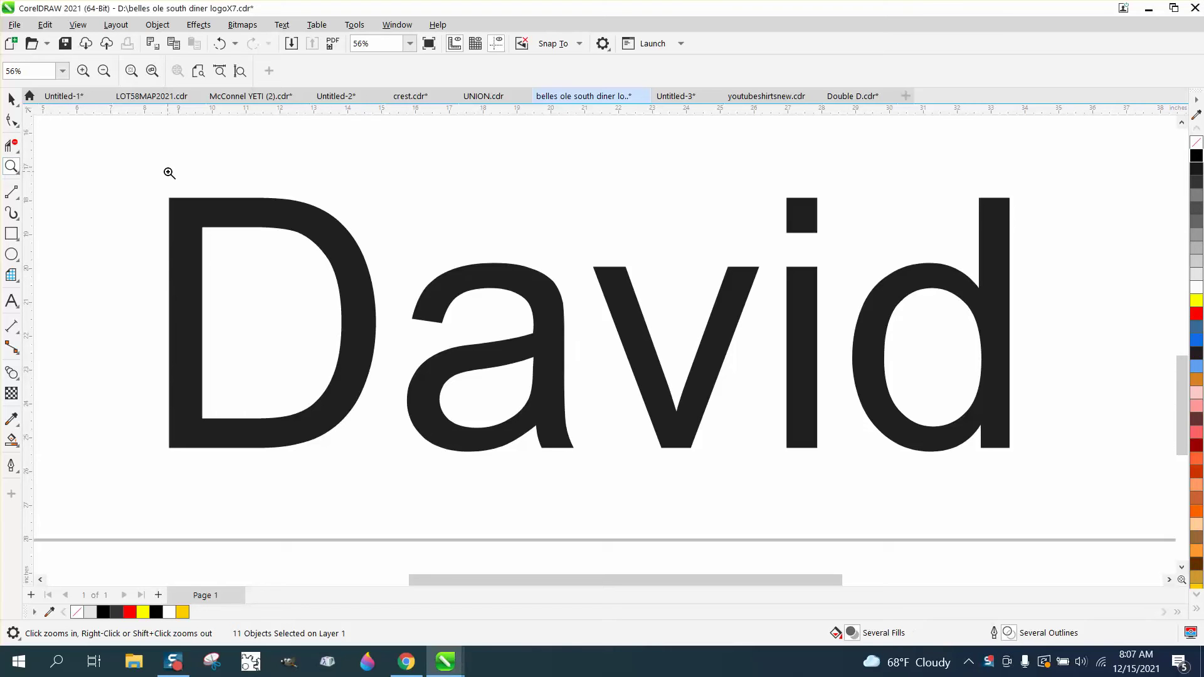
# Select the David text, remove its fill and give it a black hairline outline.
pyautogui.click(12, 100)
pyautogui.click(287, 221)
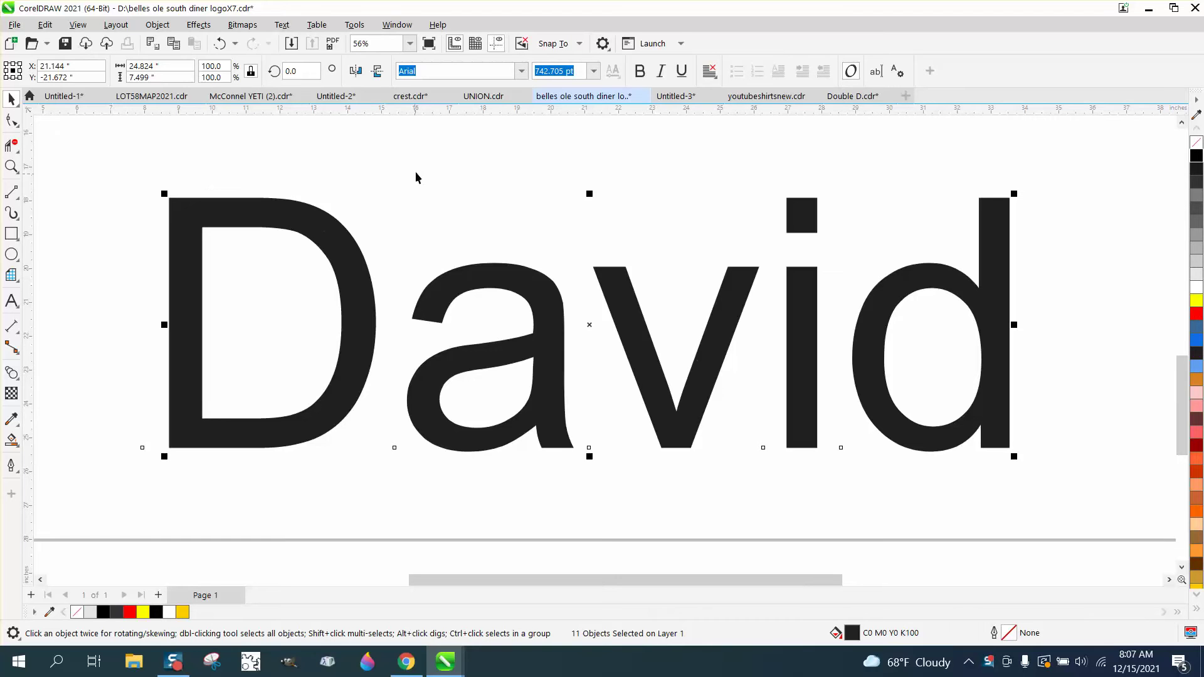
pyautogui.click(1195, 141)
pyautogui.rightClick(1196, 156)
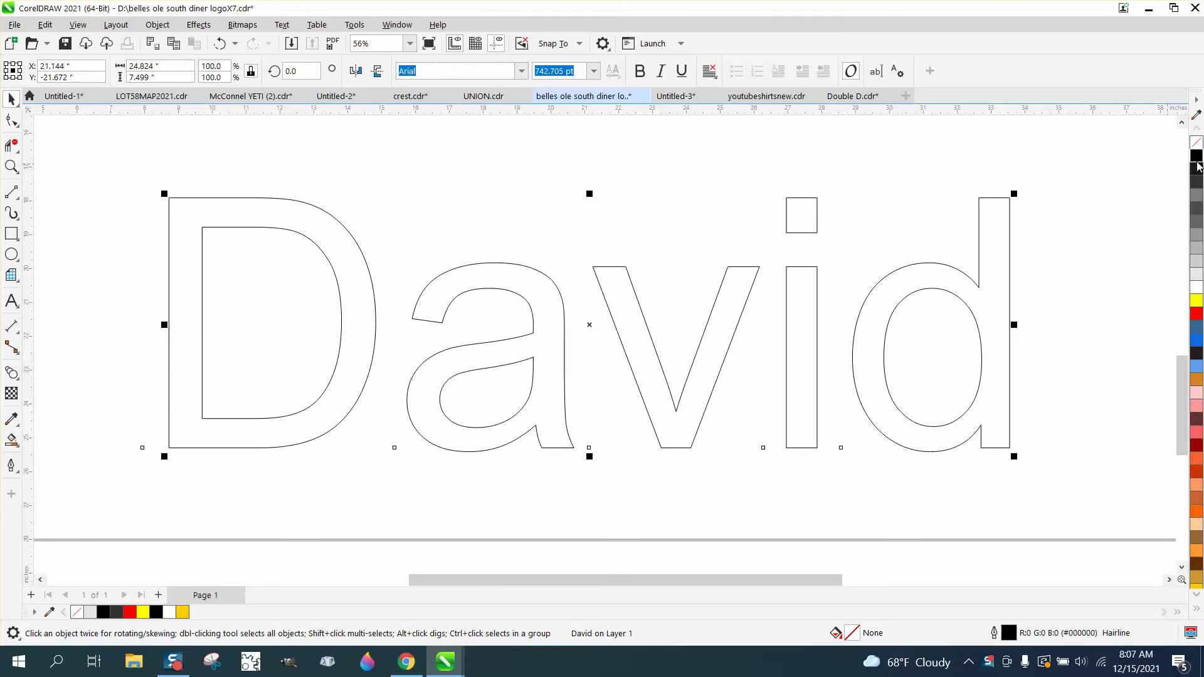
pyautogui.click(157, 25)
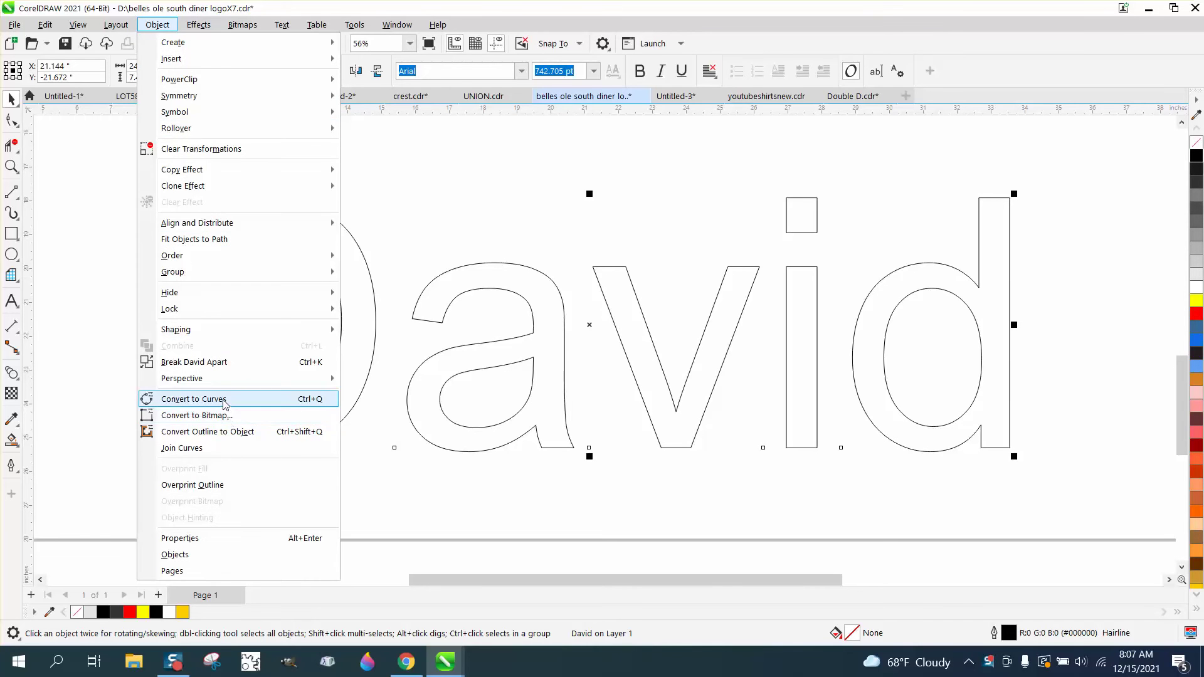
# Convert David to curves and select all 98 of its nodes with the Shape tool.
pyautogui.click(194, 399)
pyautogui.click(12, 120)
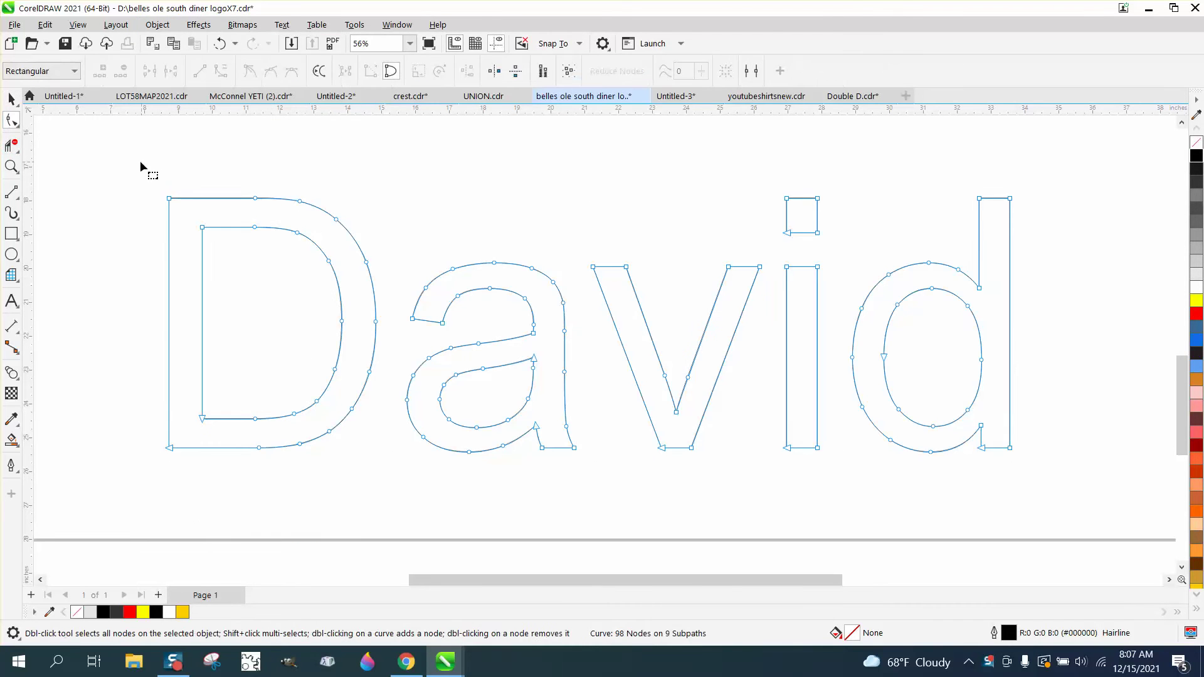
pyautogui.moveTo(232, 361); pyautogui.dragTo(1081, 470)
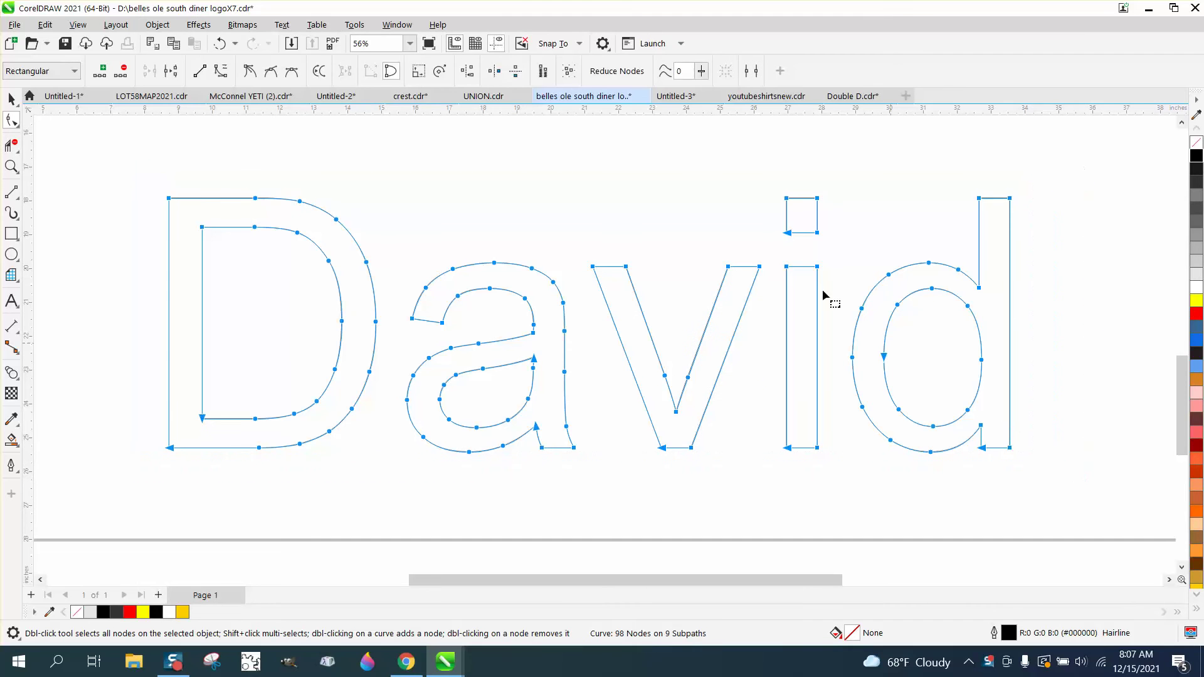
pyautogui.click(397, 25)
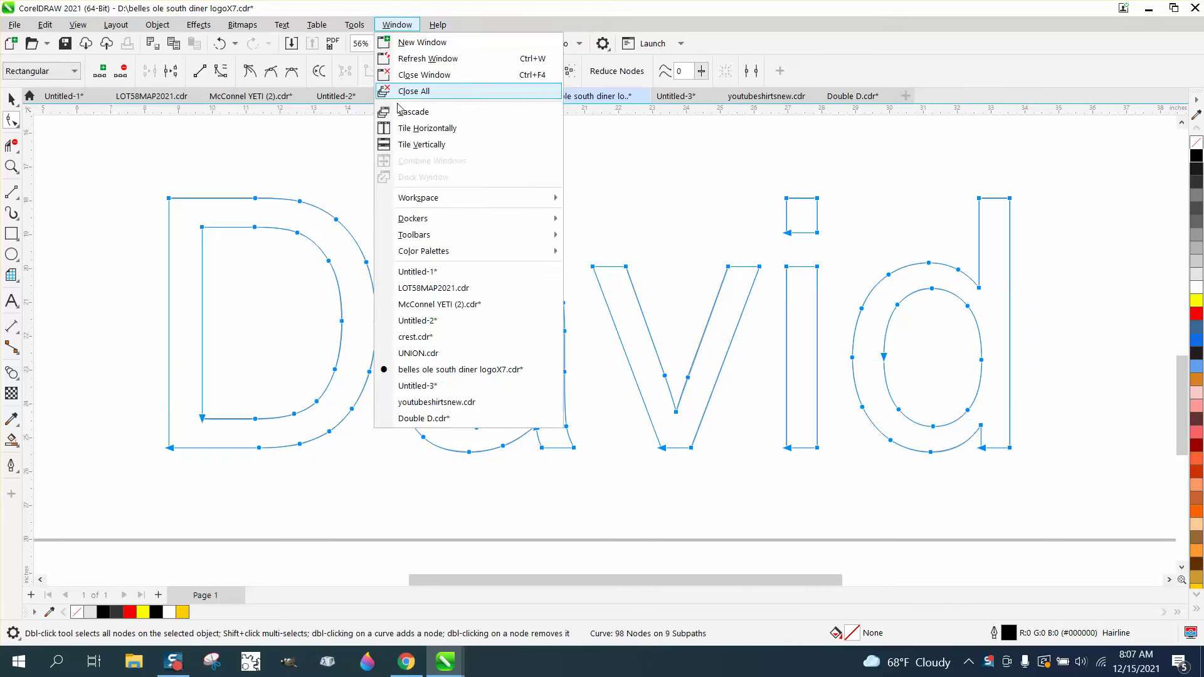
pyautogui.moveTo(412, 218)
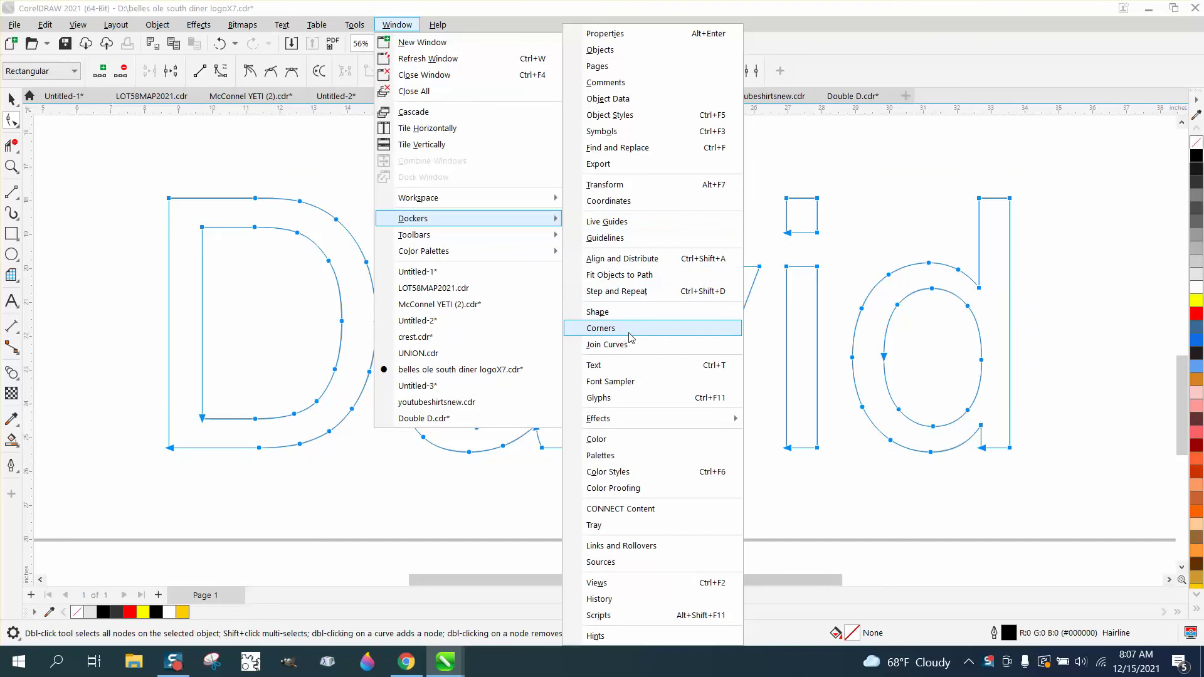
# Apply a 0.1-inch fillet to David's corners from the Corners docker, then zoom into the D.
pyautogui.click(620, 329)
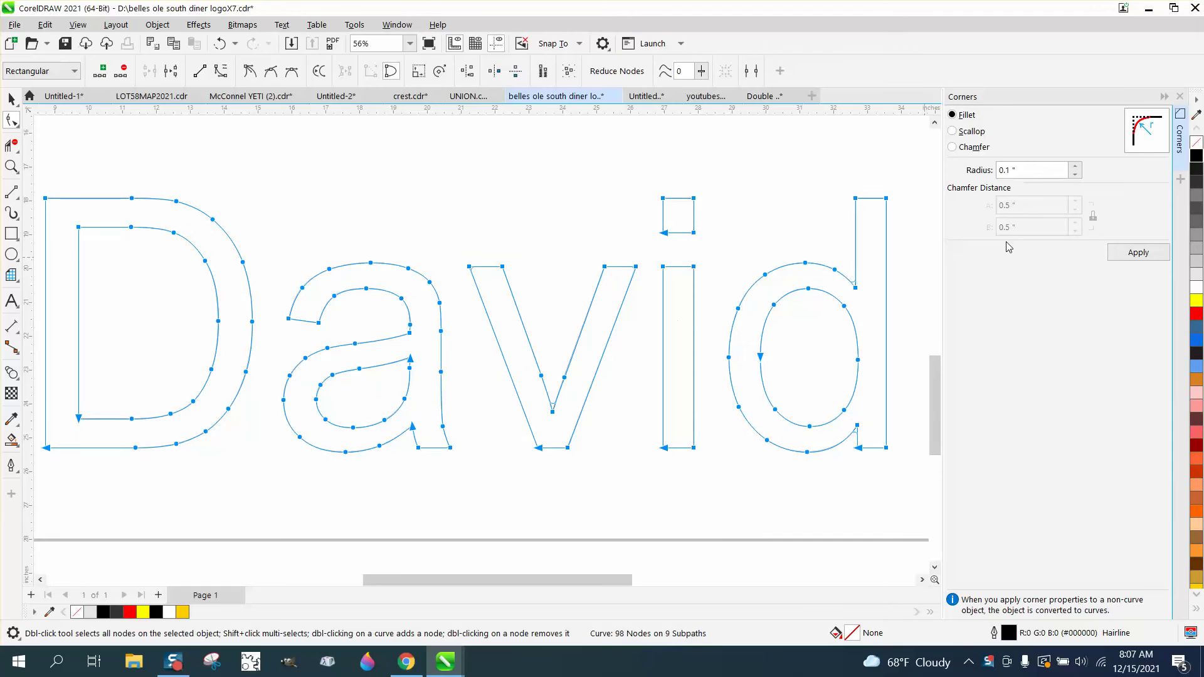
pyautogui.click(1137, 253)
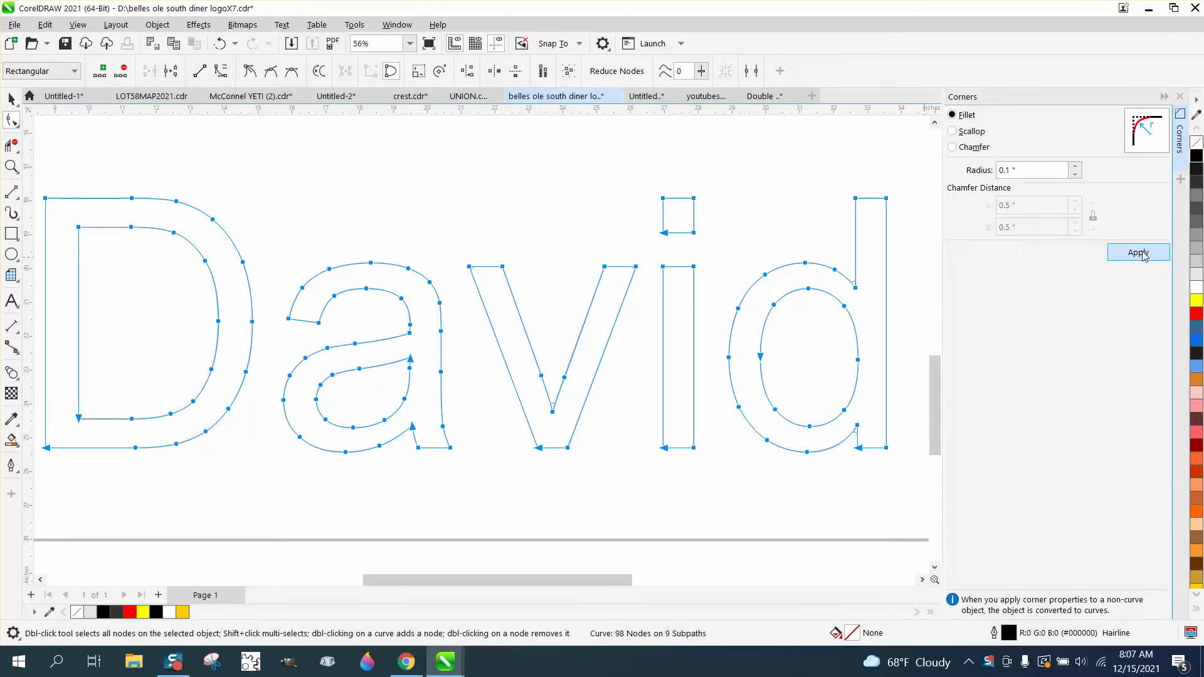
pyautogui.click(12, 167)
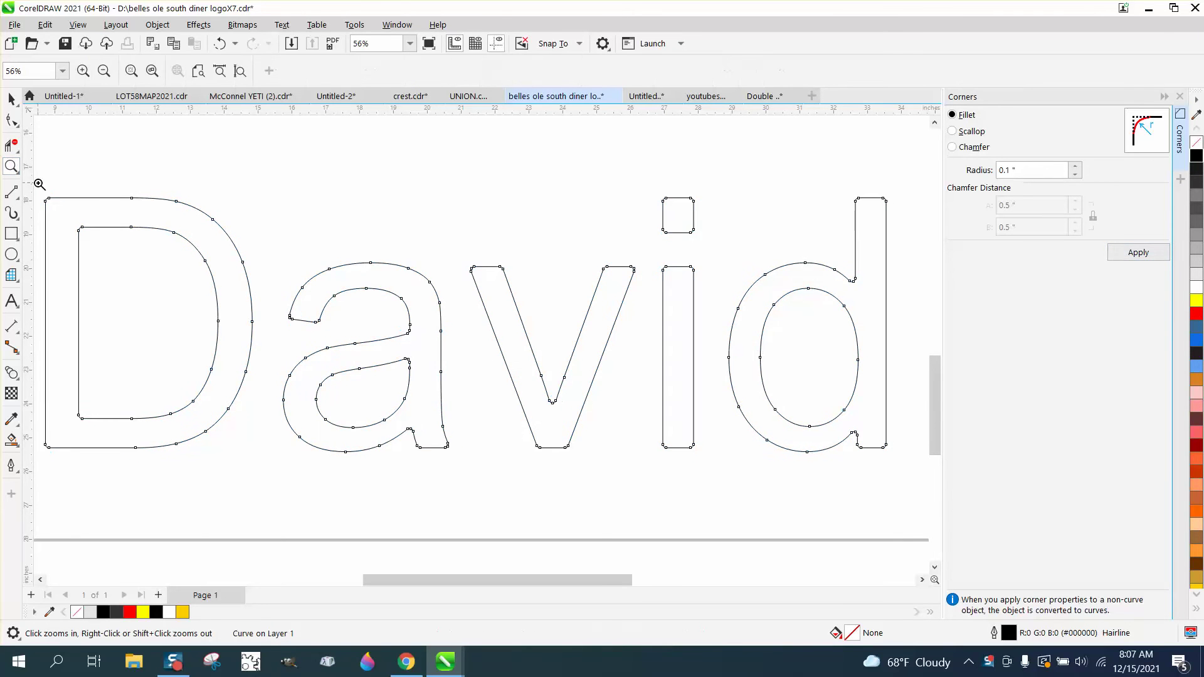
pyautogui.moveTo(40, 185); pyautogui.dragTo(99, 229)
pyautogui.scroll(-2, 304, 297)
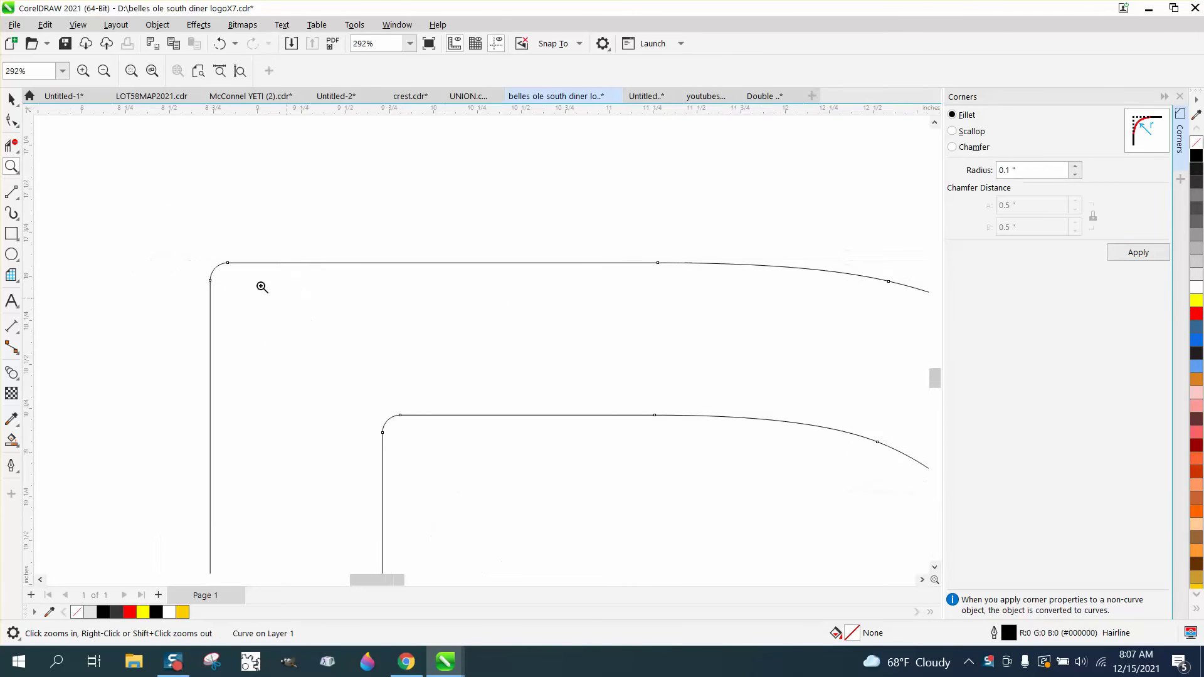
pyautogui.scroll(-2, 263, 282)
pyautogui.scroll(-2, 188, 252)
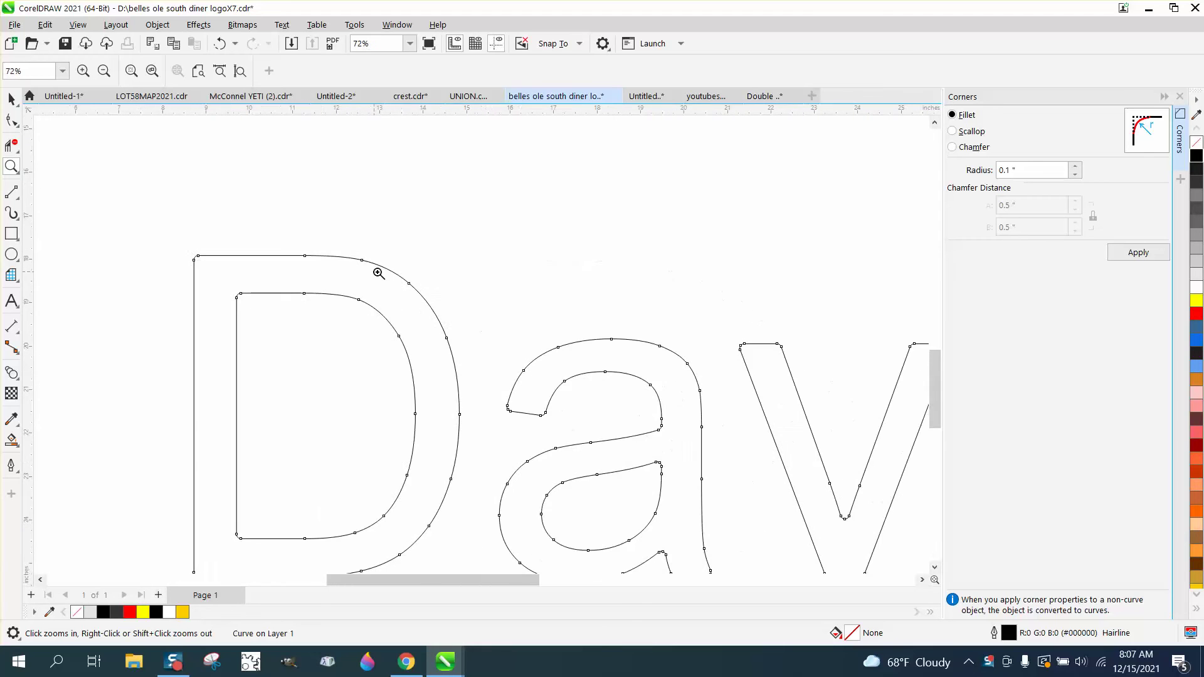
# Undo the 0.1-inch fillet and reapply it at 0.3 inches, dismissing the short-edges warning.
pyautogui.click(220, 44)
pyautogui.doubleClick(1008, 169)
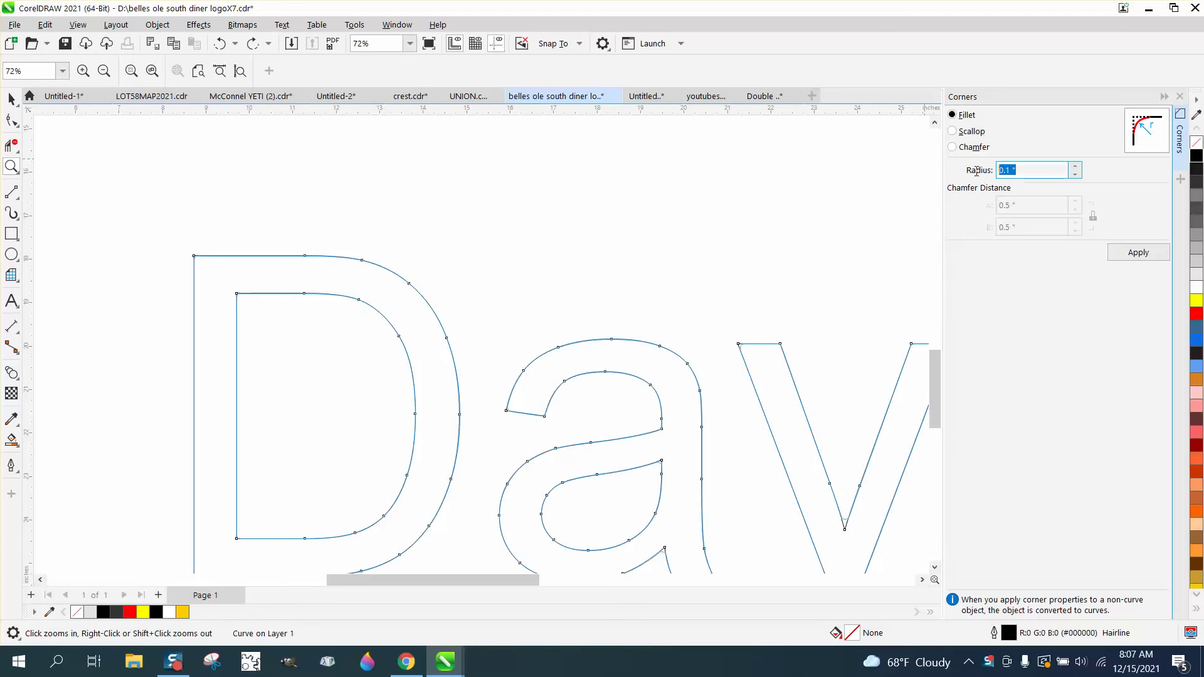
pyautogui.write('.3')
pyautogui.click(1138, 252)
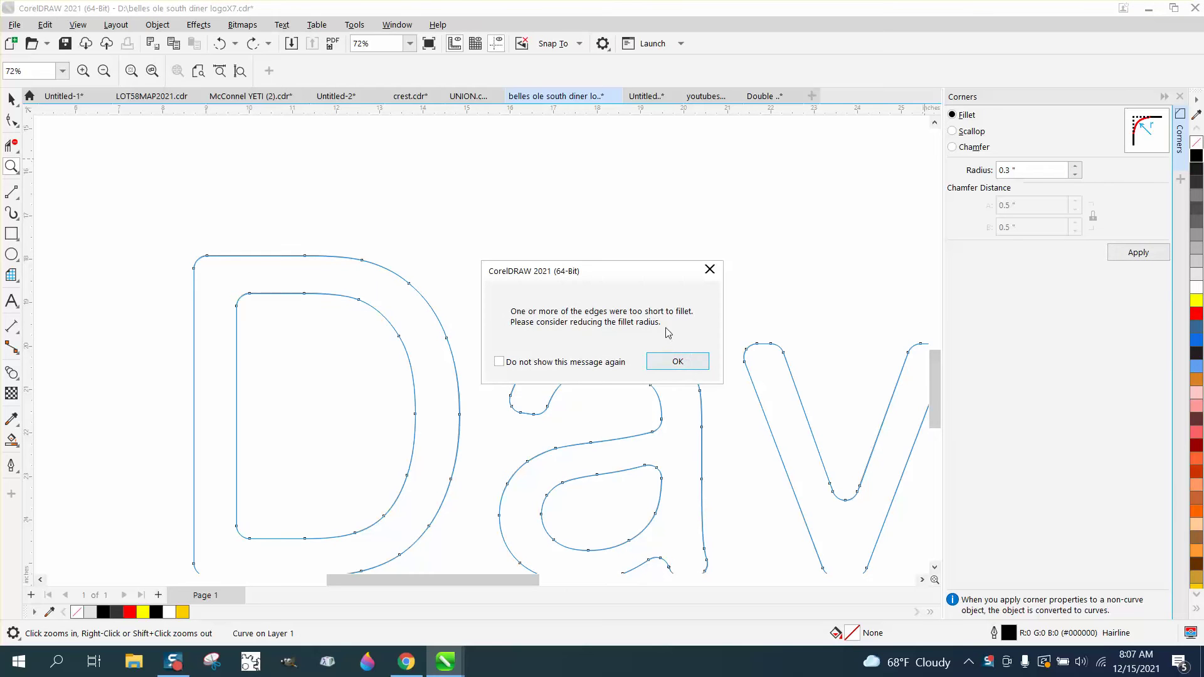
pyautogui.click(677, 361)
pyautogui.scroll(-3, 672, 320)
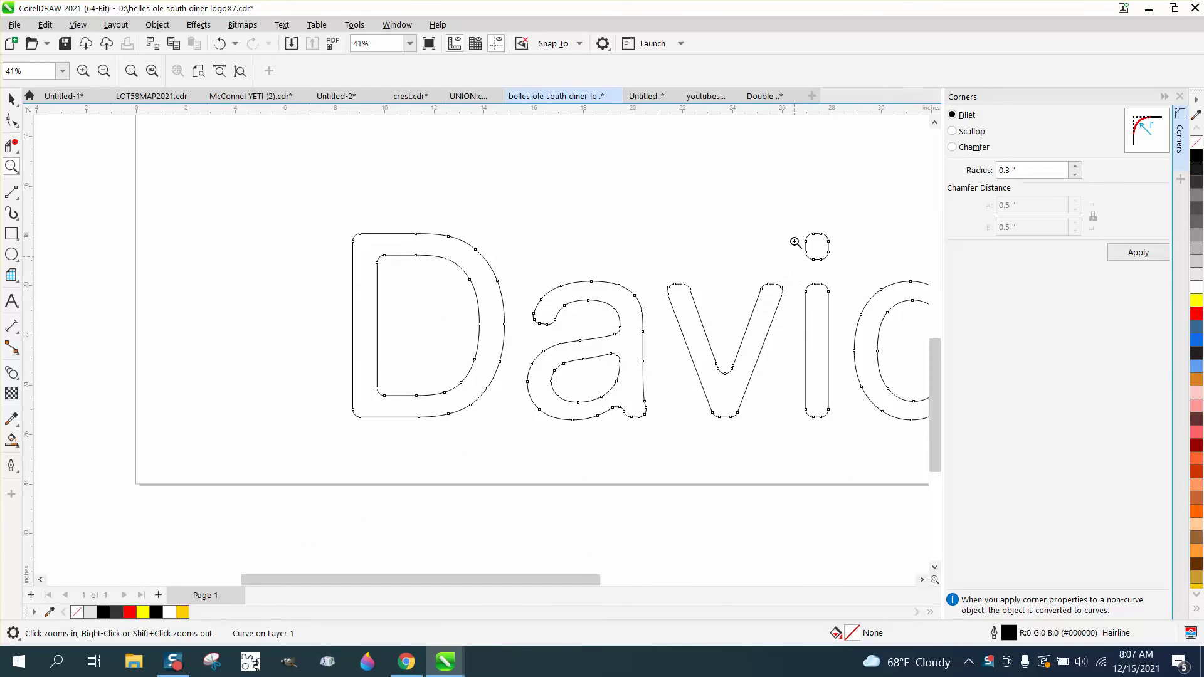
pyautogui.scroll(-1, 632, 261)
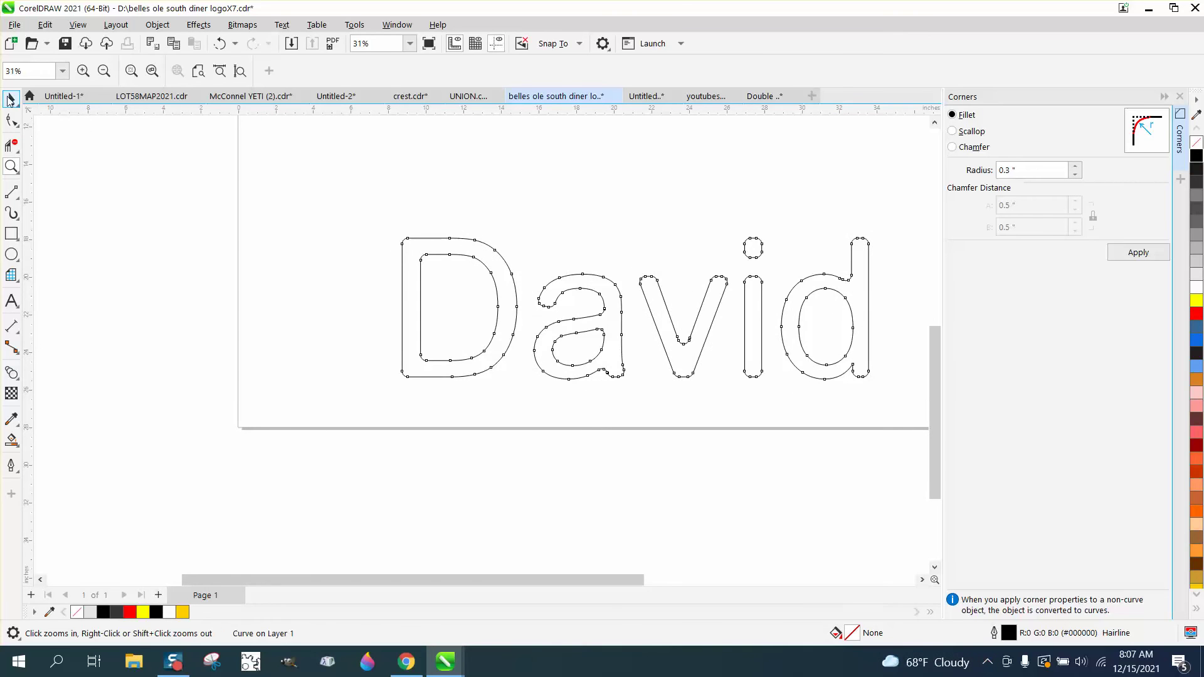
# Preview David filled black with no outline, moved up and to the left.
pyautogui.click(13, 99)
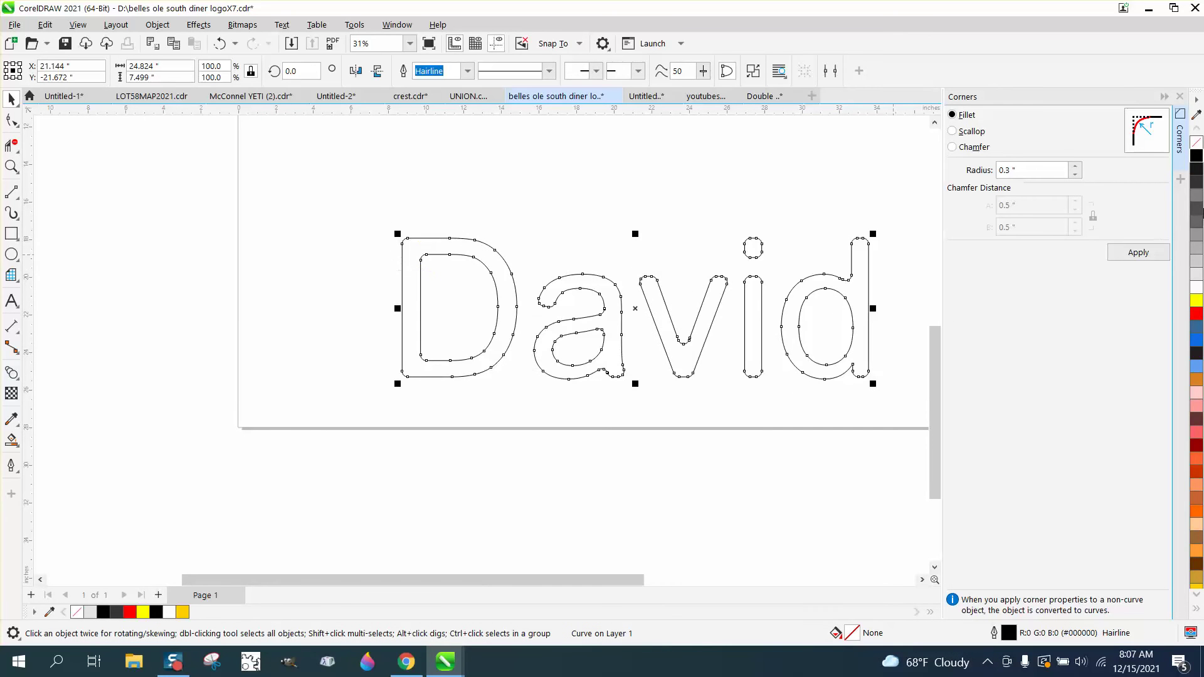
pyautogui.click(1195, 158)
pyautogui.rightClick(1195, 143)
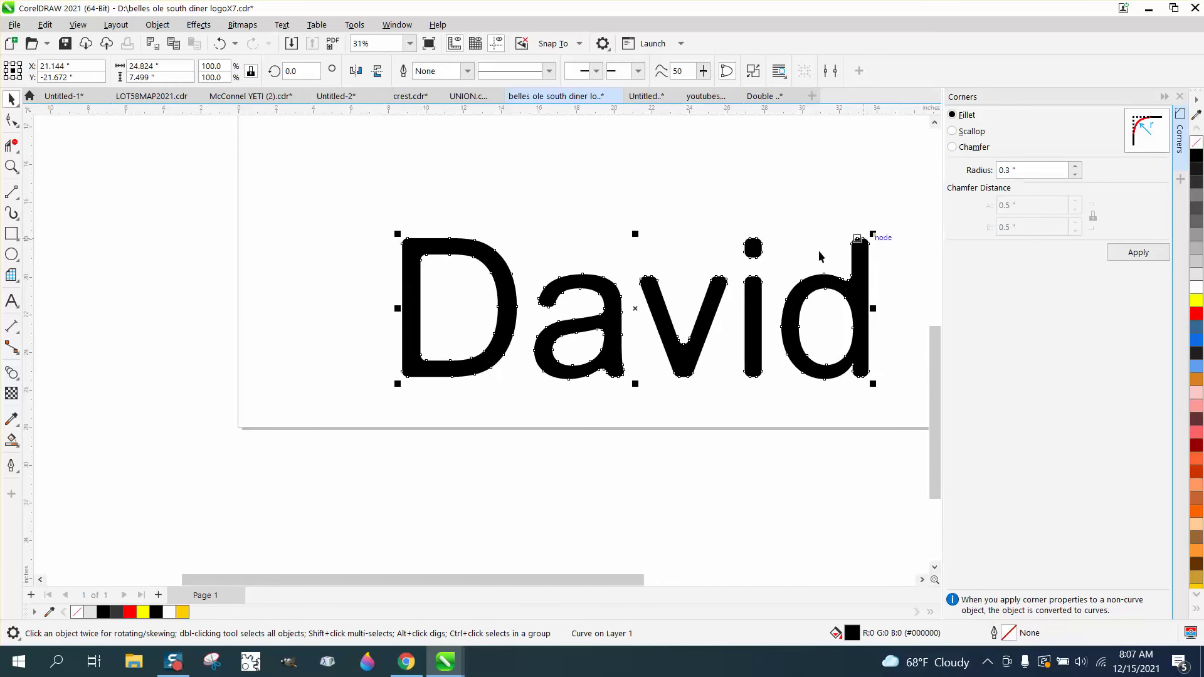
pyautogui.moveTo(659, 305); pyautogui.dragTo(538, 241)
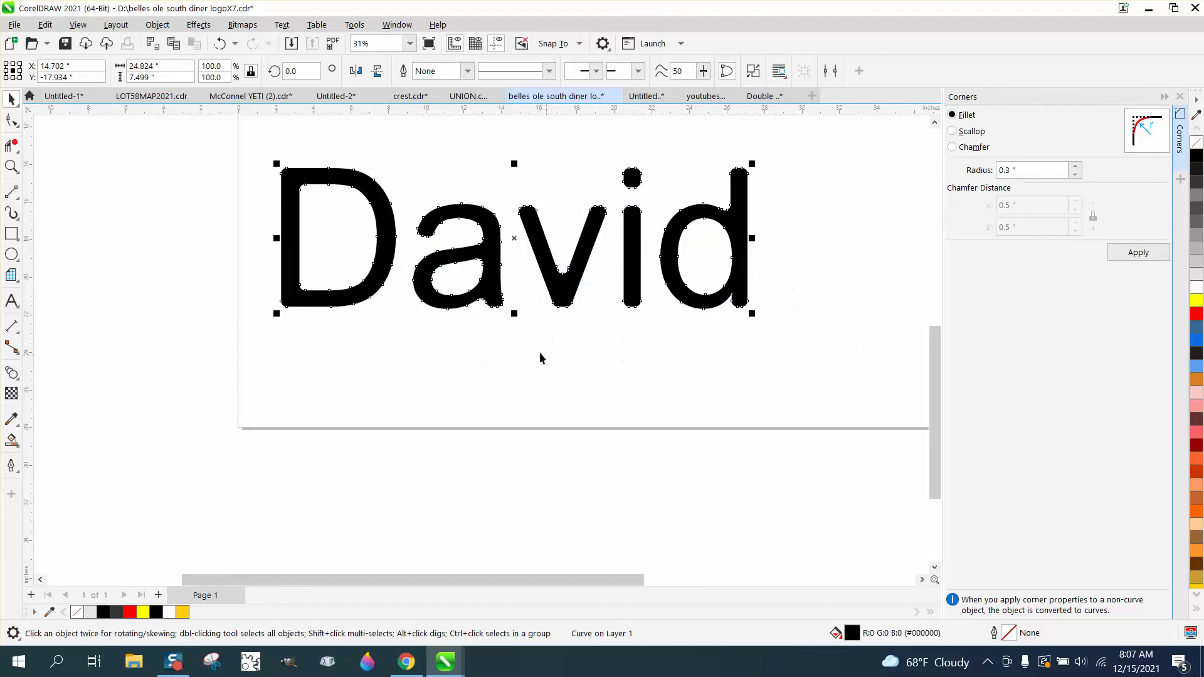
# Undo twice to restore David's unfilled hairline outline.
pyautogui.click(219, 45)
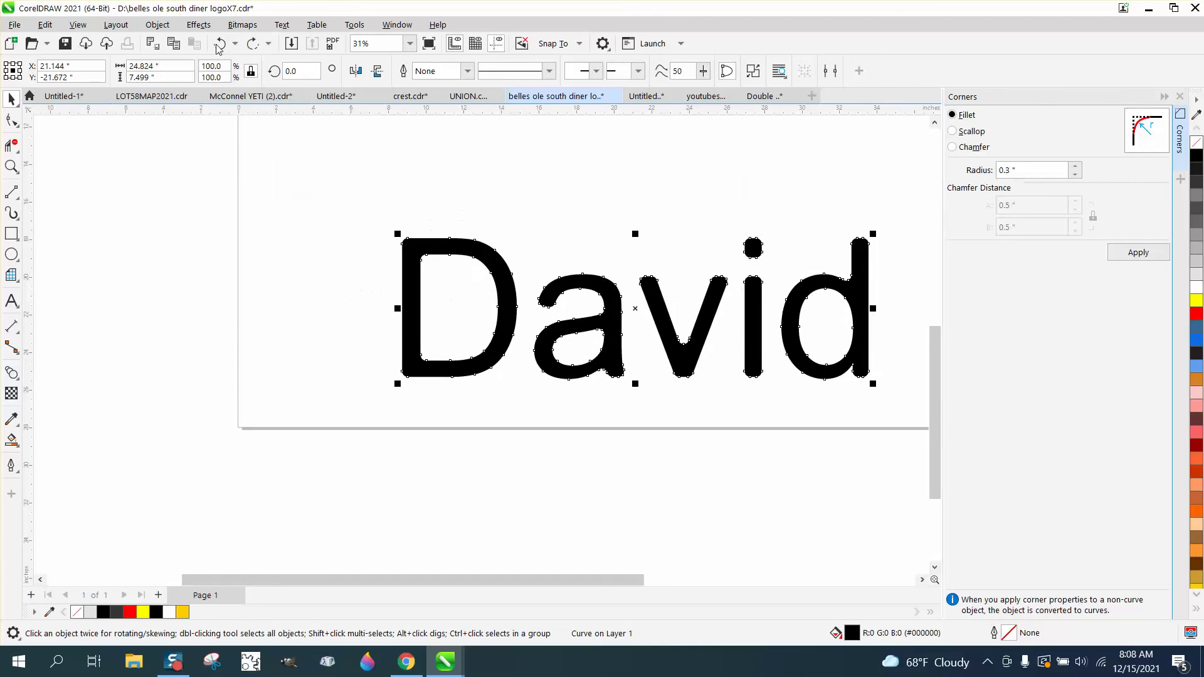
pyautogui.click(220, 44)
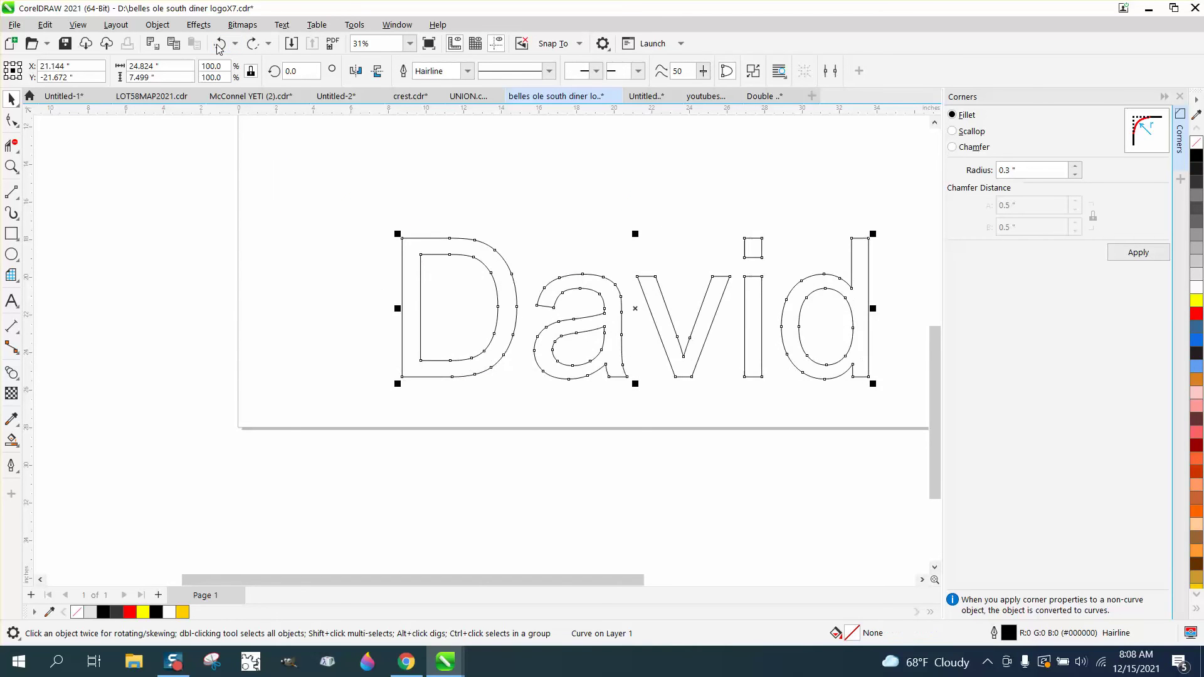
pyautogui.click(12, 167)
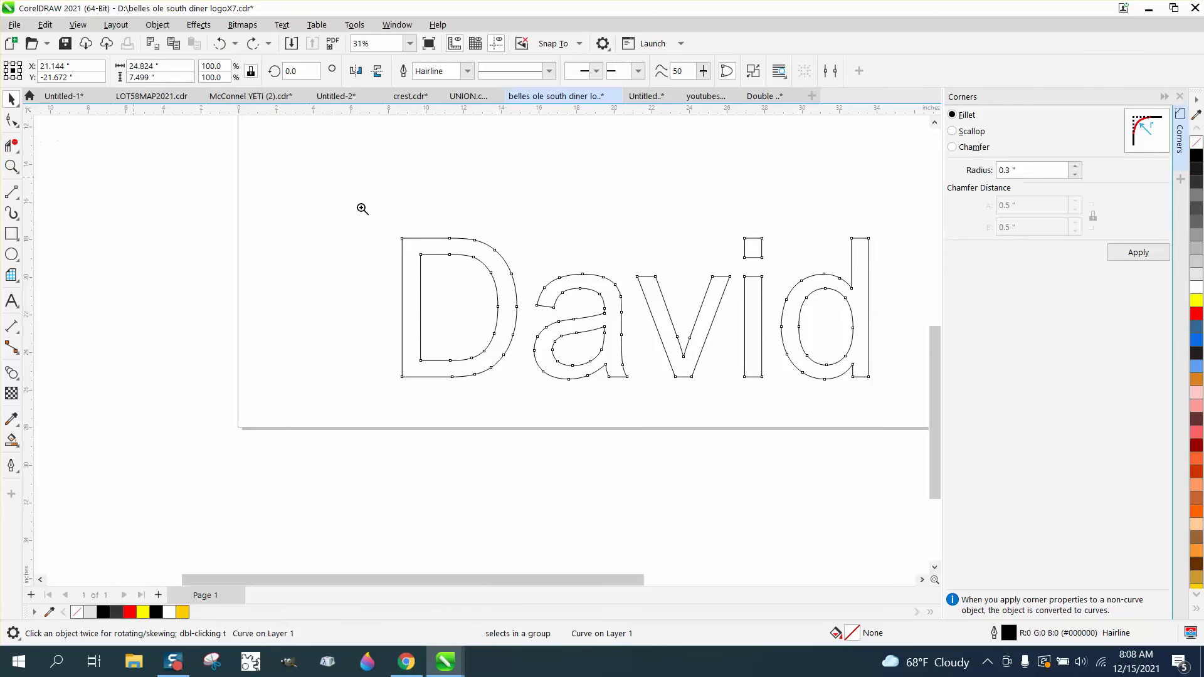
# Zoom in and fillet the D's left corners and the d stem's right corners at 0.3 inches.
pyautogui.moveTo(373, 226); pyautogui.dragTo(913, 422)
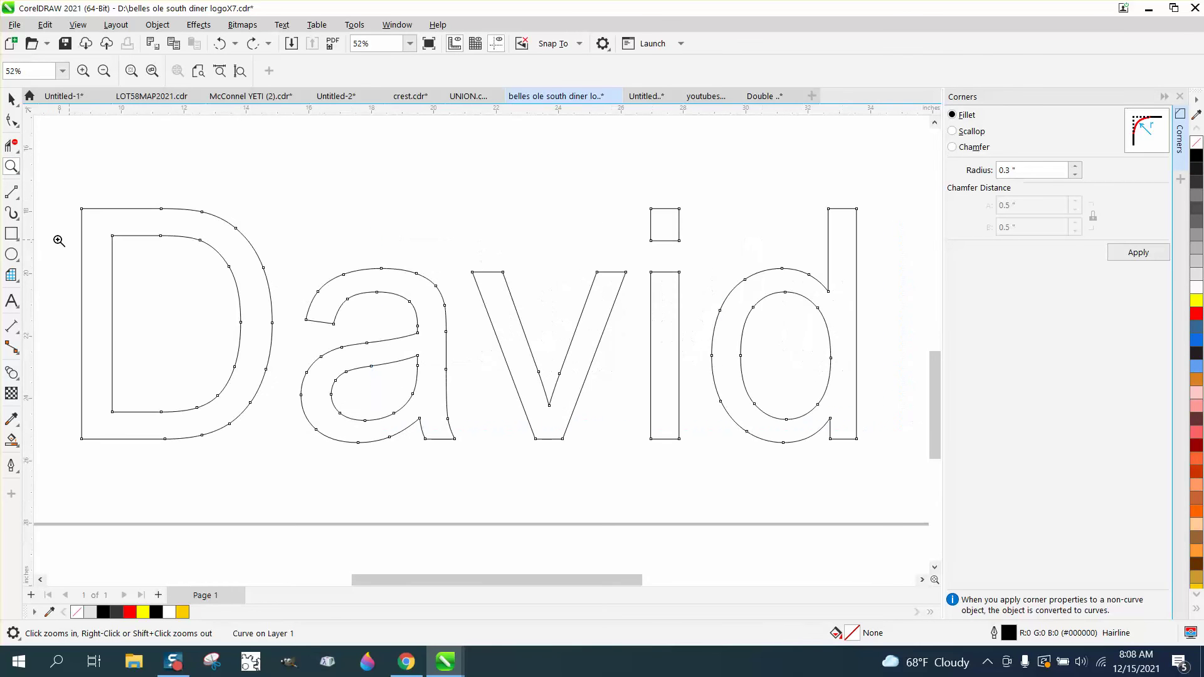
pyautogui.click(13, 120)
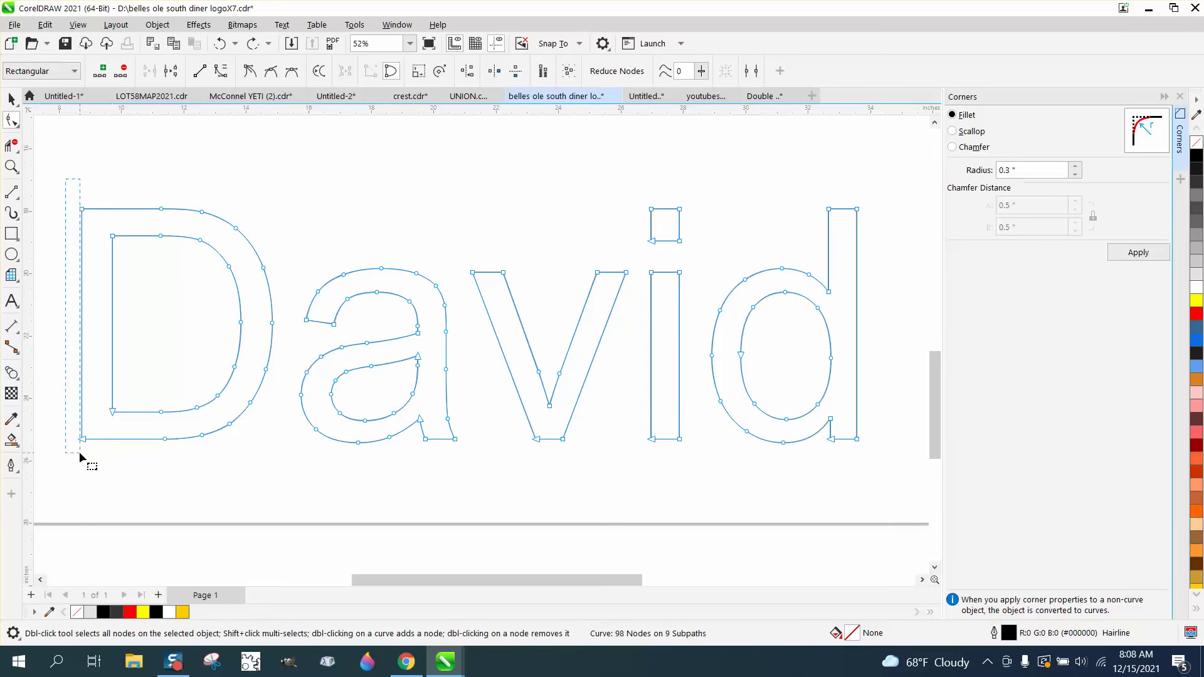
pyautogui.moveTo(65, 179); pyautogui.dragTo(94, 465)
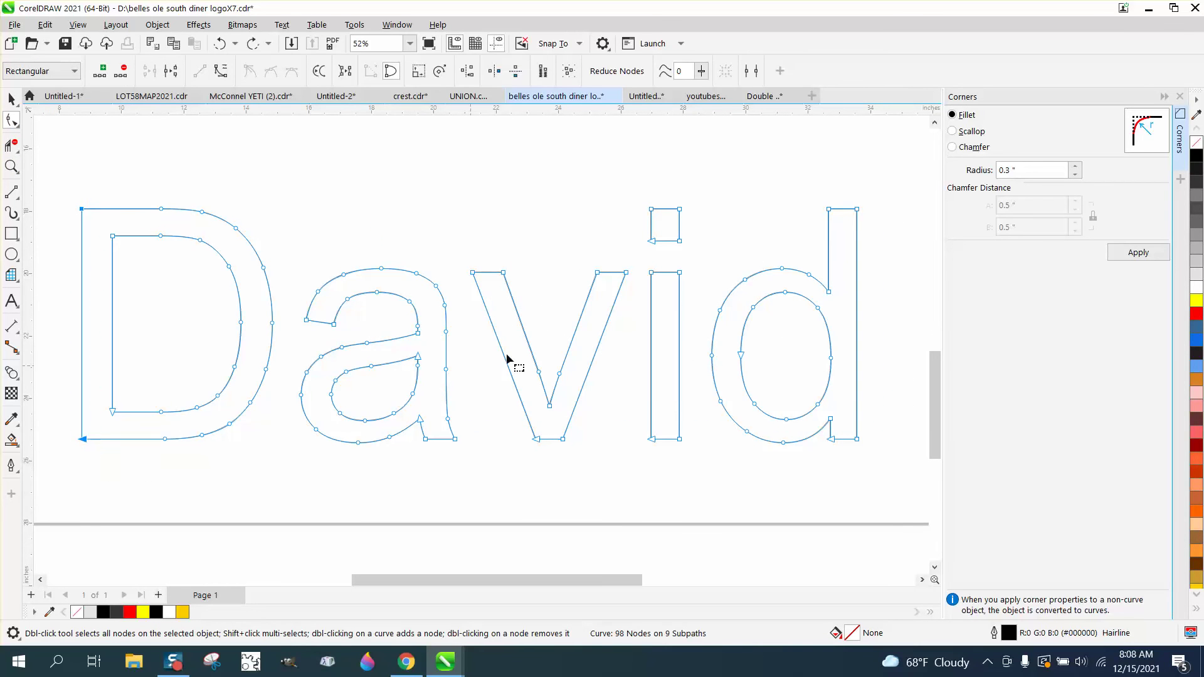
pyautogui.click(1138, 252)
pyautogui.moveTo(877, 184); pyautogui.dragTo(865, 467)
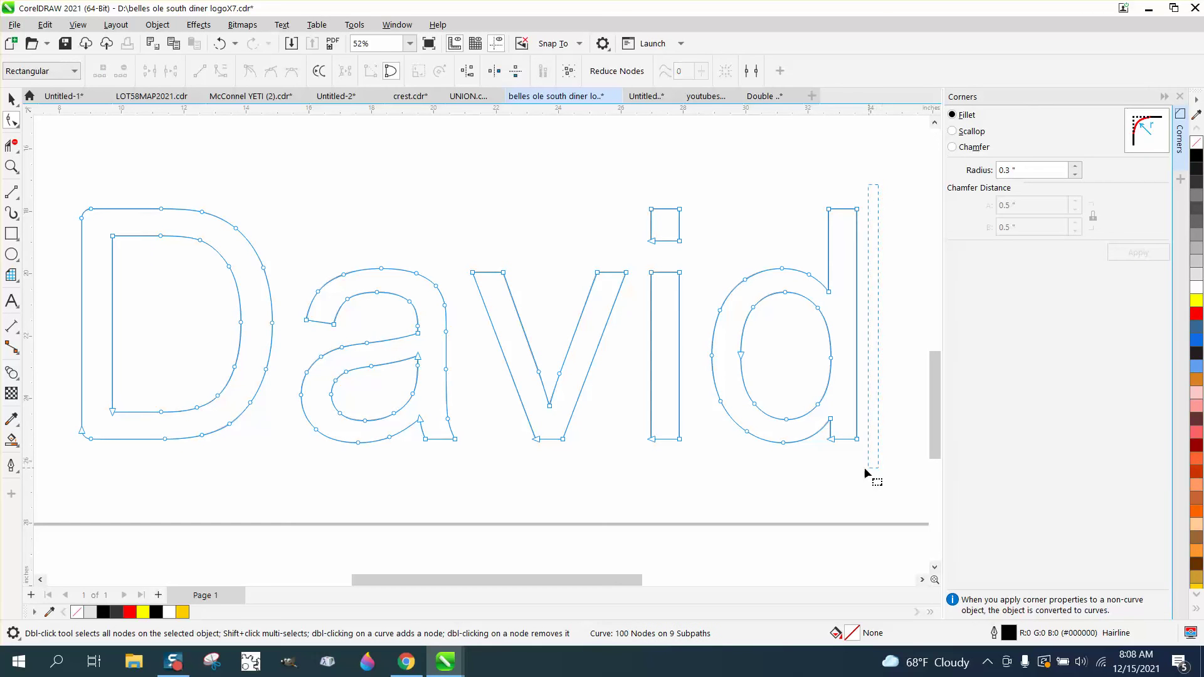
pyautogui.click(1137, 252)
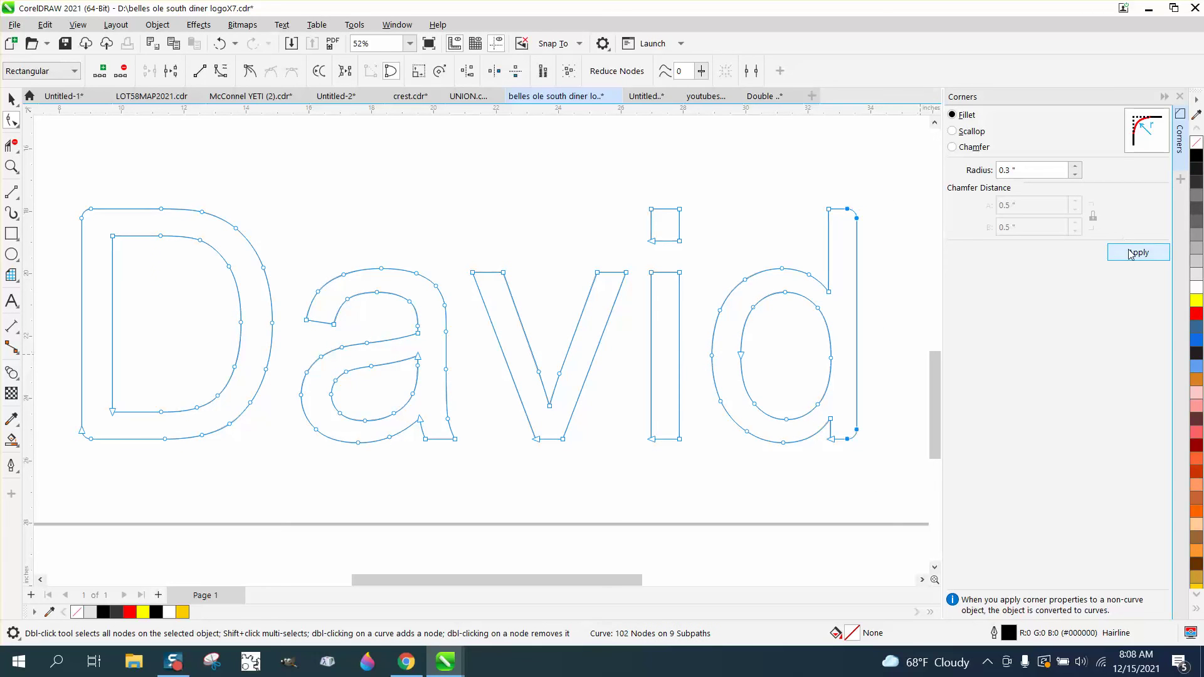
# Fillet the corners of the i dot and the i stem.
pyautogui.moveTo(587, 183); pyautogui.dragTo(771, 266)
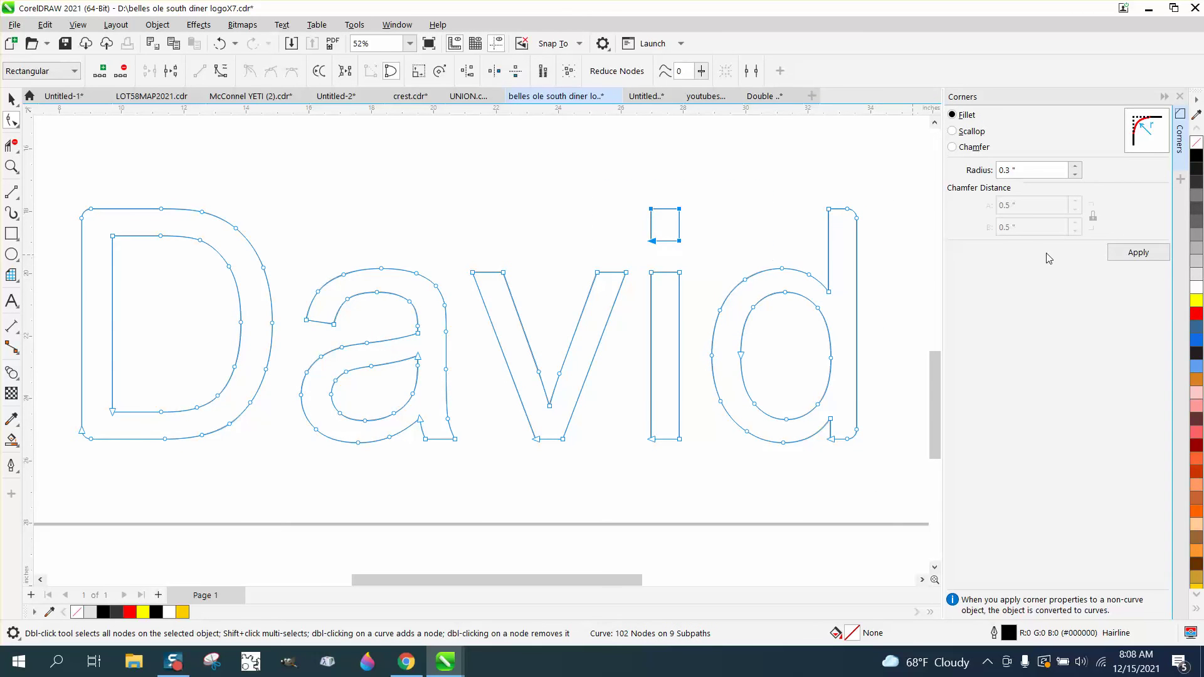
pyautogui.click(1162, 258)
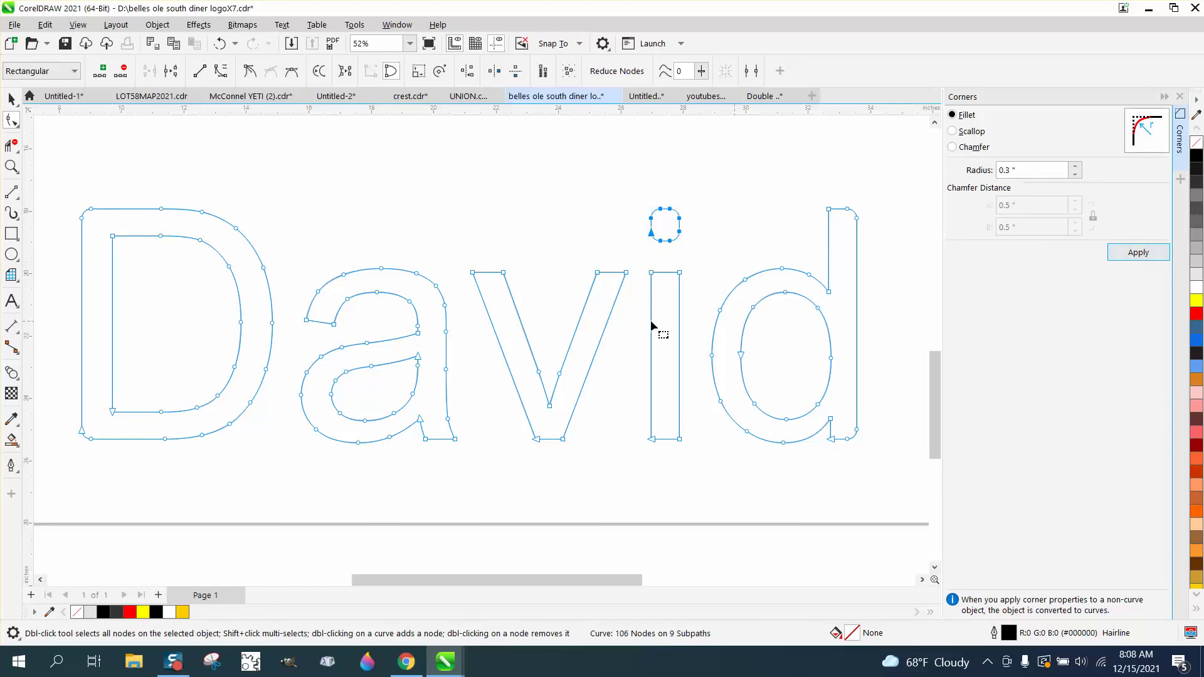
pyautogui.moveTo(645, 259); pyautogui.dragTo(696, 452)
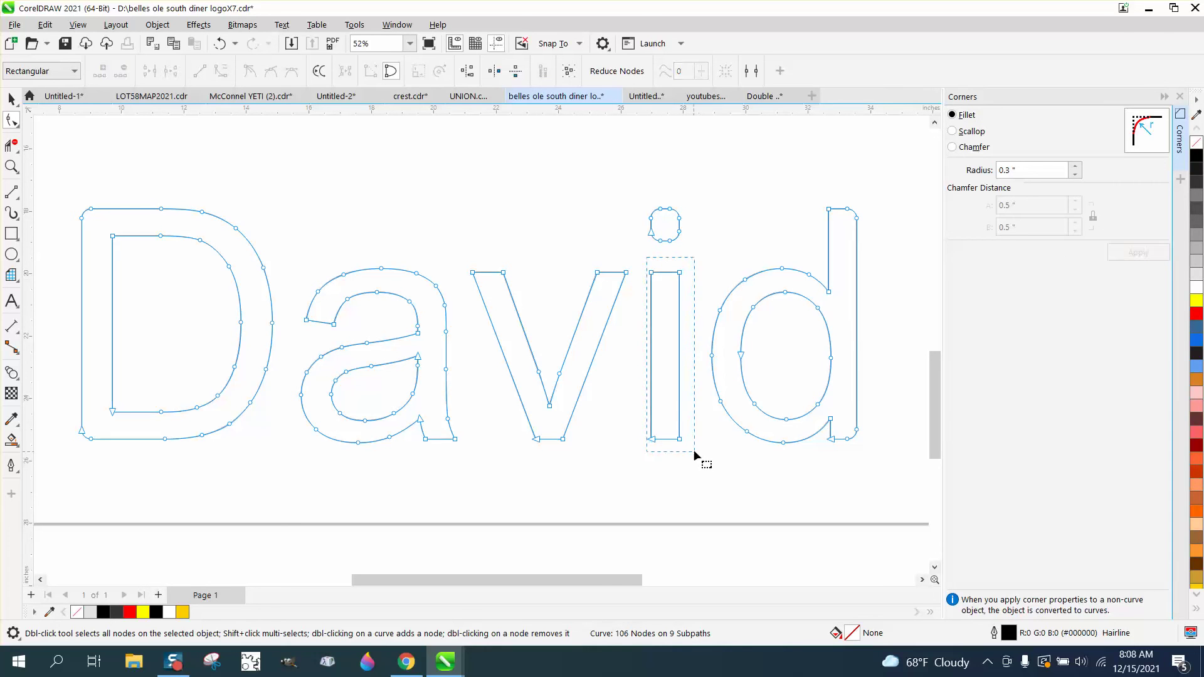
pyautogui.click(1124, 257)
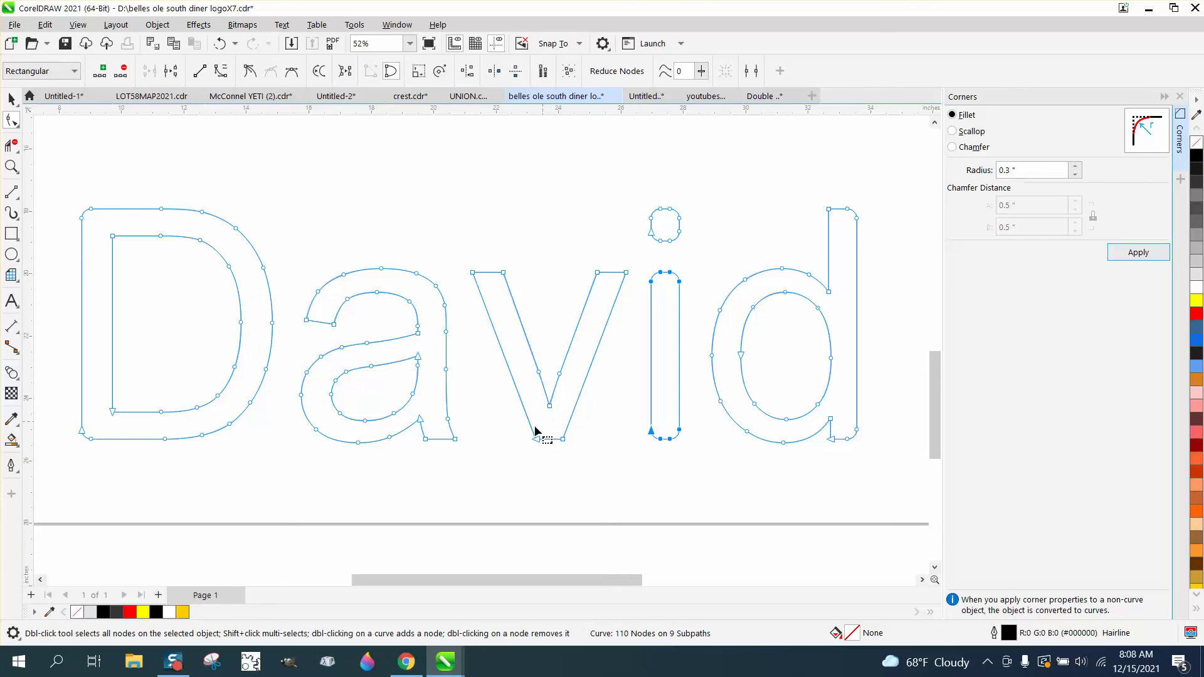
# Fillet the v's bottom and top corners.
pyautogui.moveTo(512, 425); pyautogui.dragTo(585, 460)
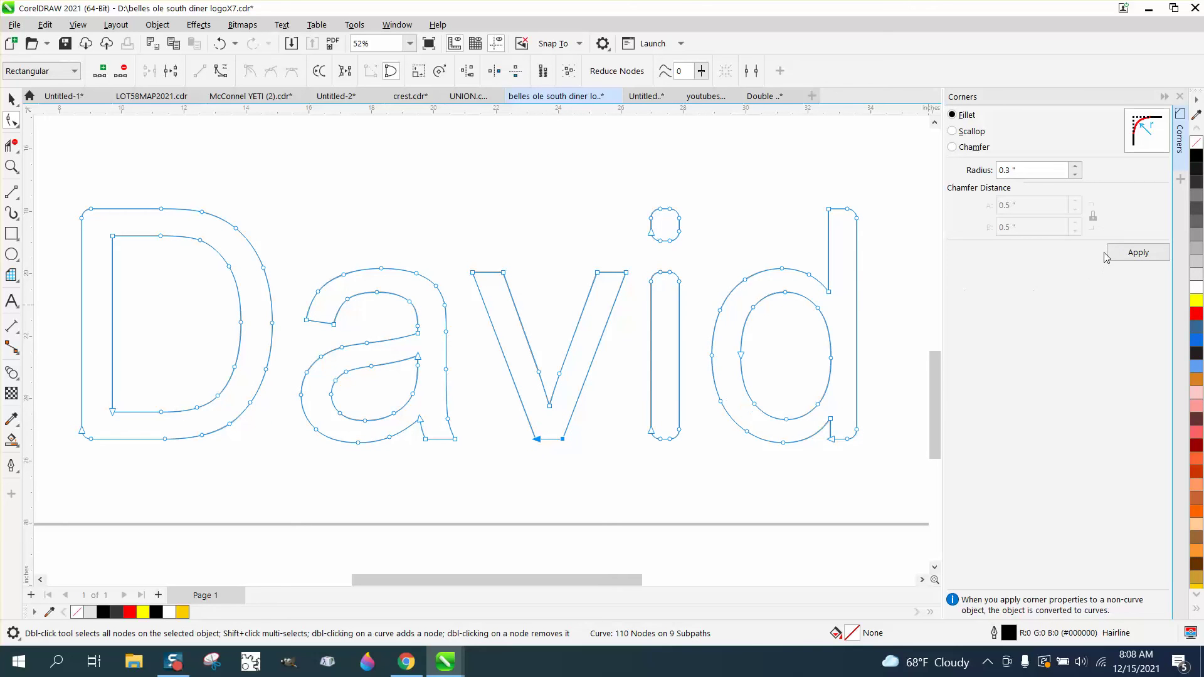
pyautogui.click(1125, 253)
pyautogui.moveTo(460, 259); pyautogui.dragTo(643, 289)
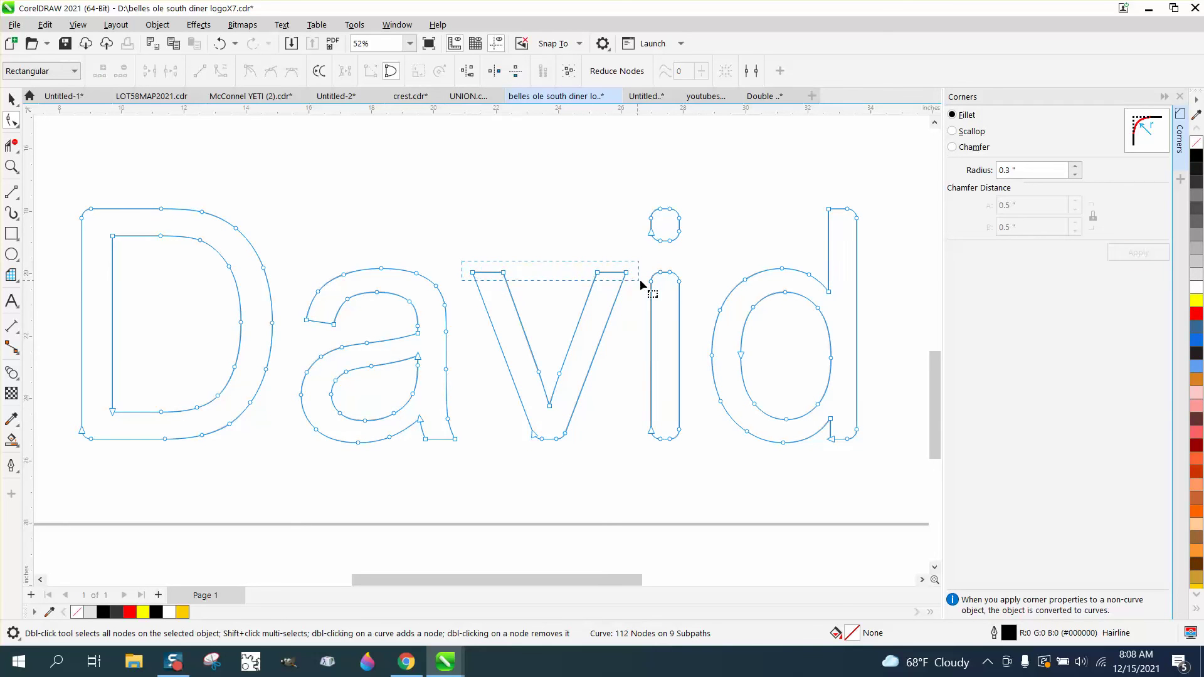
pyautogui.click(1138, 252)
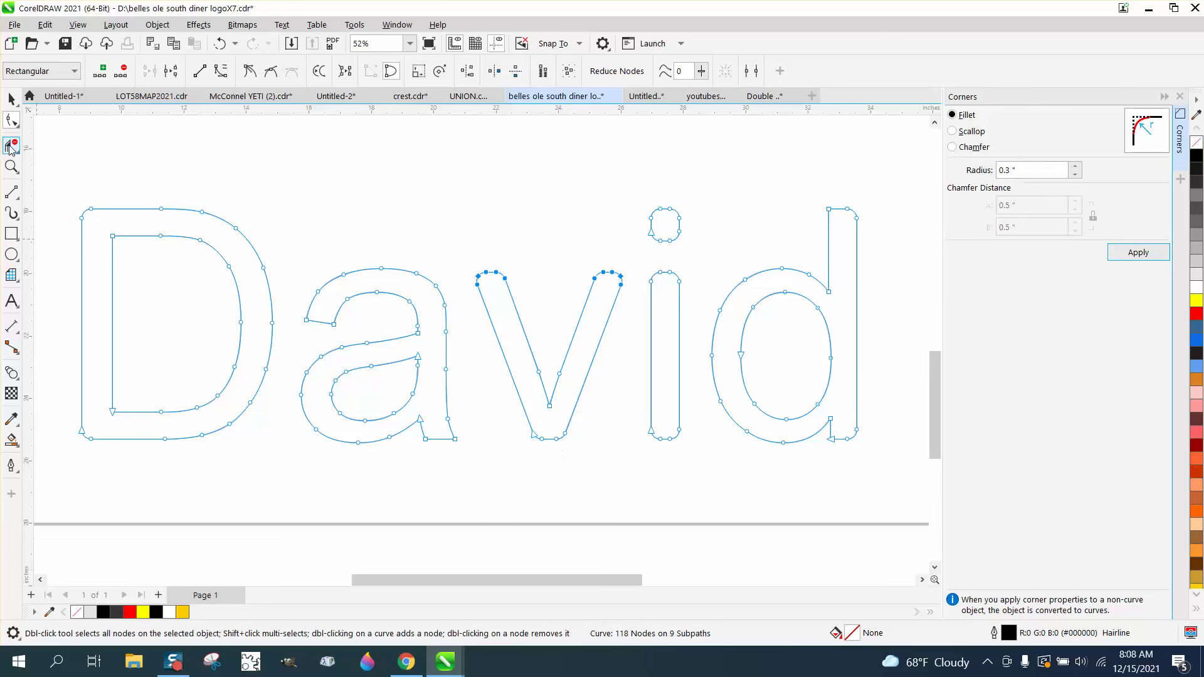
# Fill the v solid black with Smart Fill, then clear the selection.
pyautogui.click(13, 102)
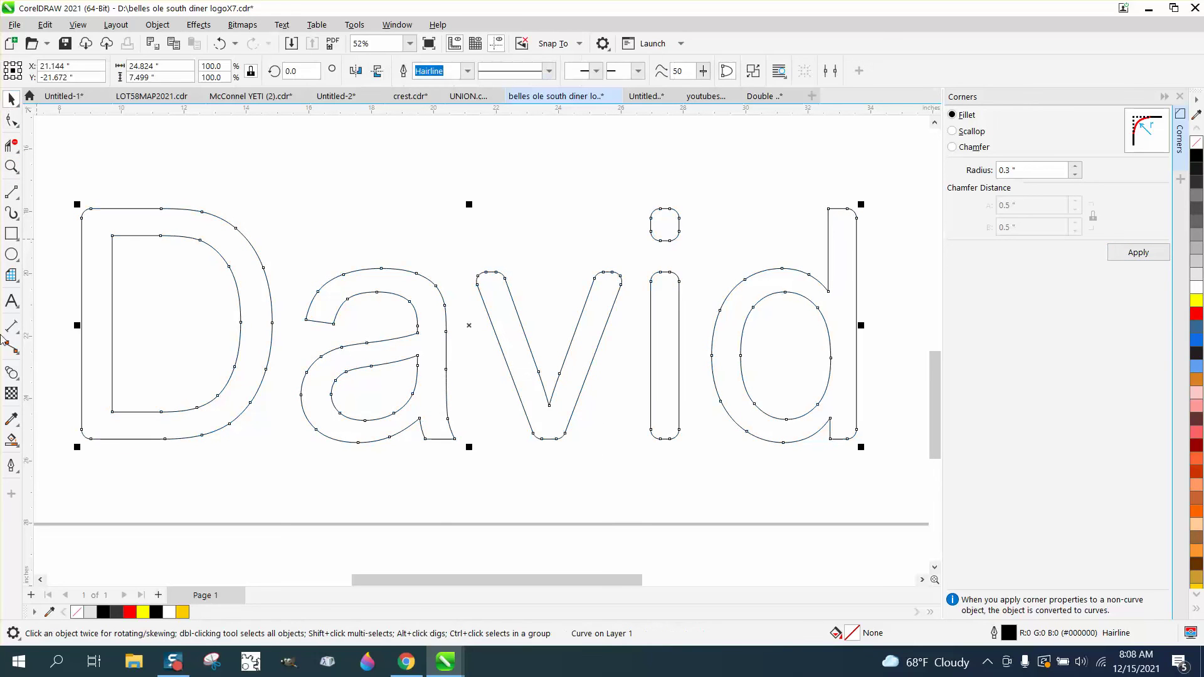
pyautogui.click(12, 439)
pyautogui.click(573, 378)
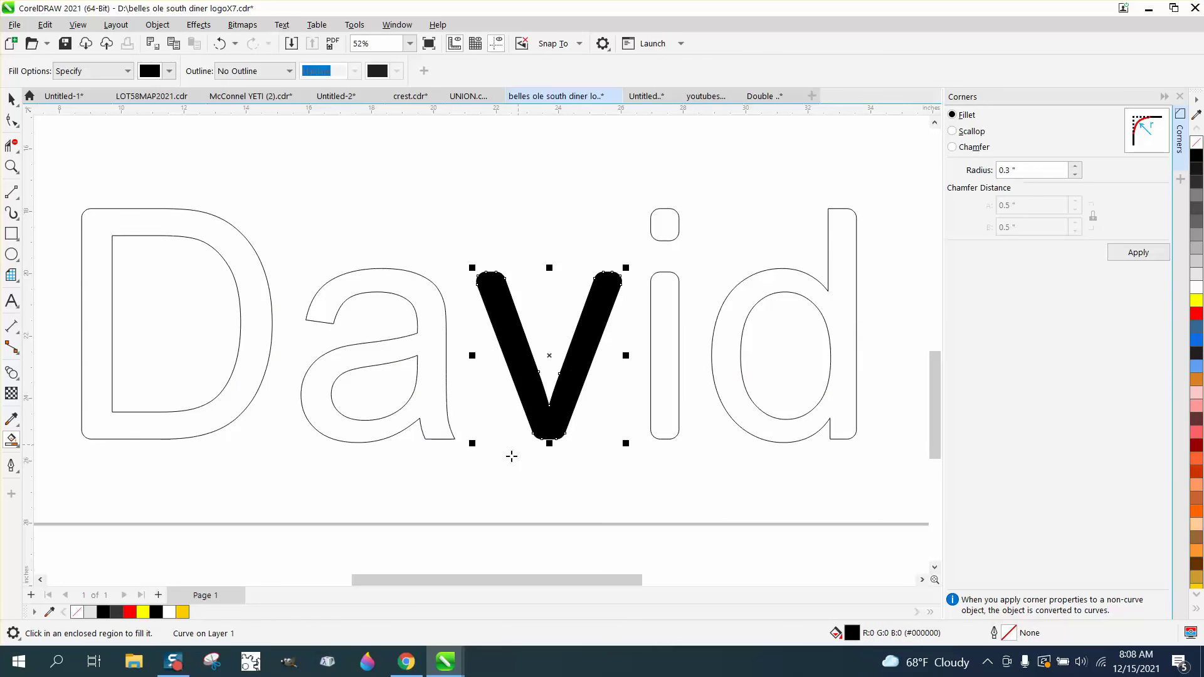
pyautogui.press('space')
pyautogui.click(320, 193)
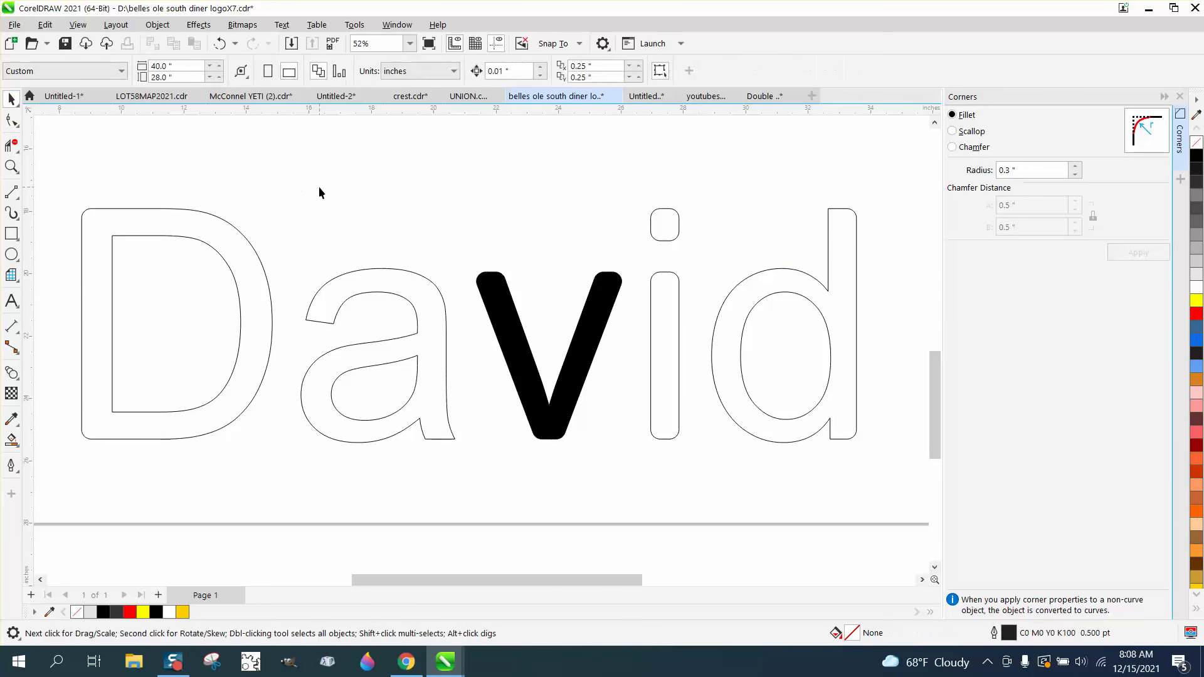